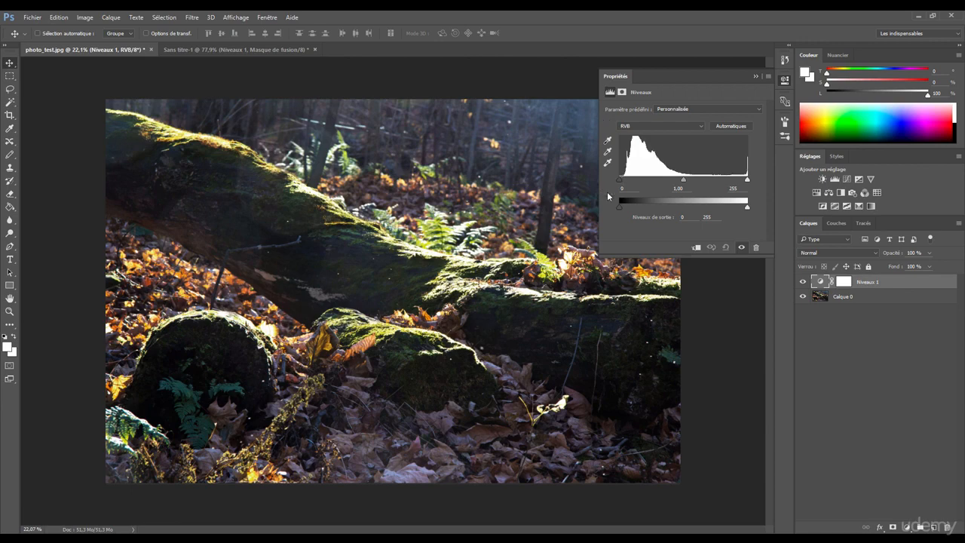
- Test the Niveaux 1 adjustment's black input level at 41, then restore it to 0
{"action": "mouse_move", "coordinate": [622, 180]}
{"action": "left_mouse_down"}
{"action": "mouse_move", "coordinate": [653, 180]}
{"action": "mouse_move", "coordinate": [610, 184]}
{"action": "left_mouse_up"}
{"action": "left_click_drag", "start_coordinate": [620, 179], "coordinate": [639, 183]}
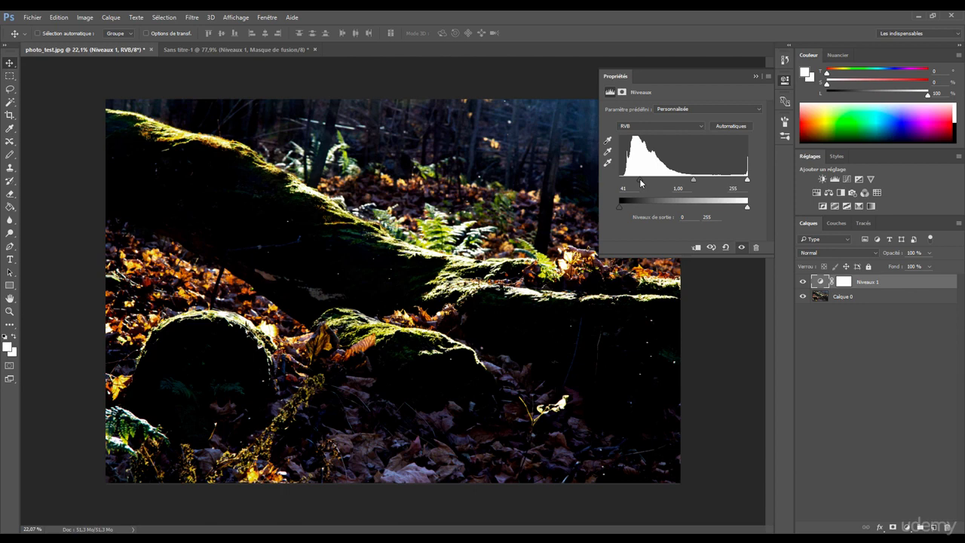
{"action": "left_click_drag", "start_coordinate": [641, 182], "coordinate": [613, 186]}
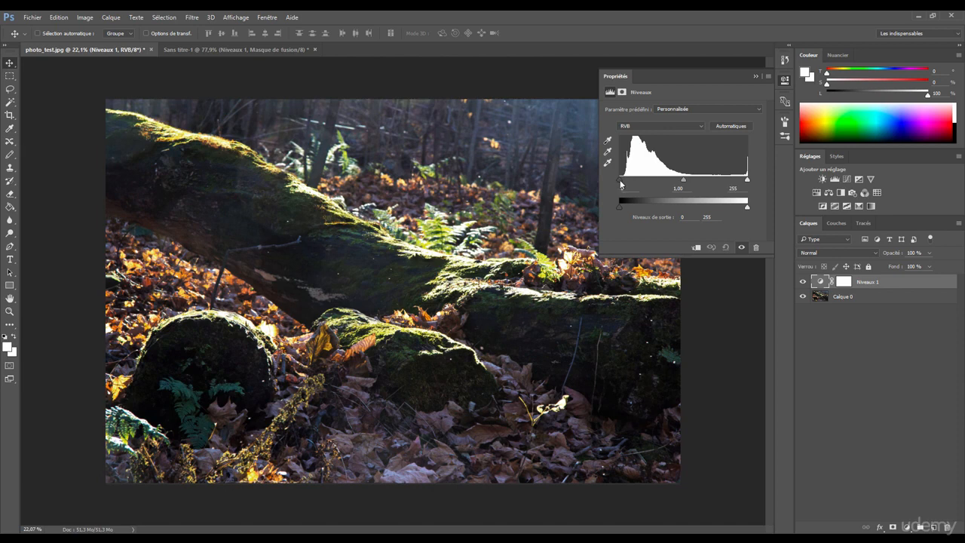
- Try a black input level of 67 on the Niveaux 1 adjustment, then return it to 0
{"action": "mouse_move", "coordinate": [621, 184]}
{"action": "left_mouse_down"}
{"action": "mouse_move", "coordinate": [645, 185]}
{"action": "mouse_move", "coordinate": [618, 185]}
{"action": "left_mouse_up"}
{"action": "mouse_move", "coordinate": [618, 181]}
{"action": "left_mouse_down"}
{"action": "mouse_move", "coordinate": [655, 180]}
{"action": "mouse_move", "coordinate": [620, 181]}
{"action": "left_mouse_up"}
{"action": "mouse_move", "coordinate": [747, 181]}
{"action": "left_mouse_down"}
{"action": "mouse_move", "coordinate": [675, 186]}
{"action": "mouse_move", "coordinate": [751, 178]}
{"action": "mouse_move", "coordinate": [744, 186]}
{"action": "left_mouse_up"}
{"action": "left_click_drag", "start_coordinate": [619, 179], "coordinate": [653, 182]}
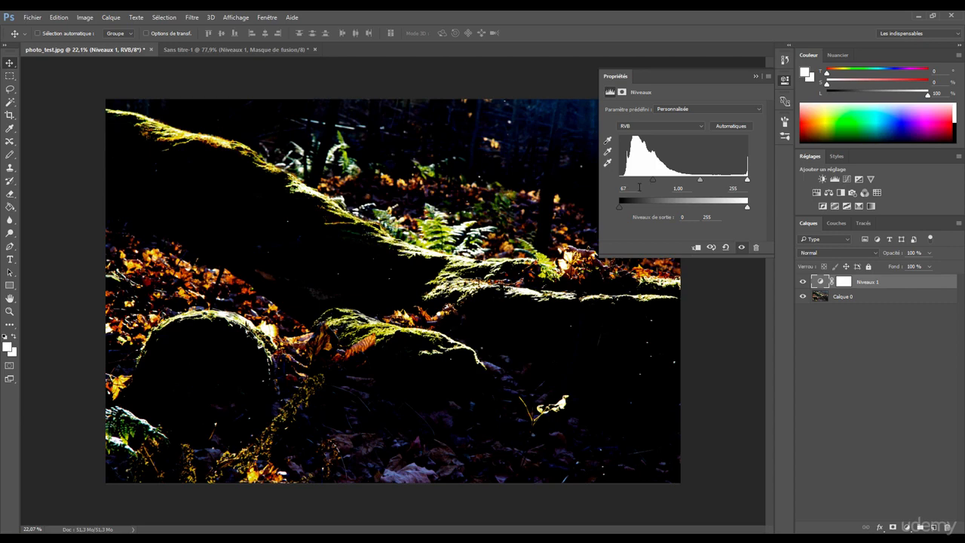
{"action": "left_click_drag", "start_coordinate": [654, 184], "coordinate": [610, 187]}
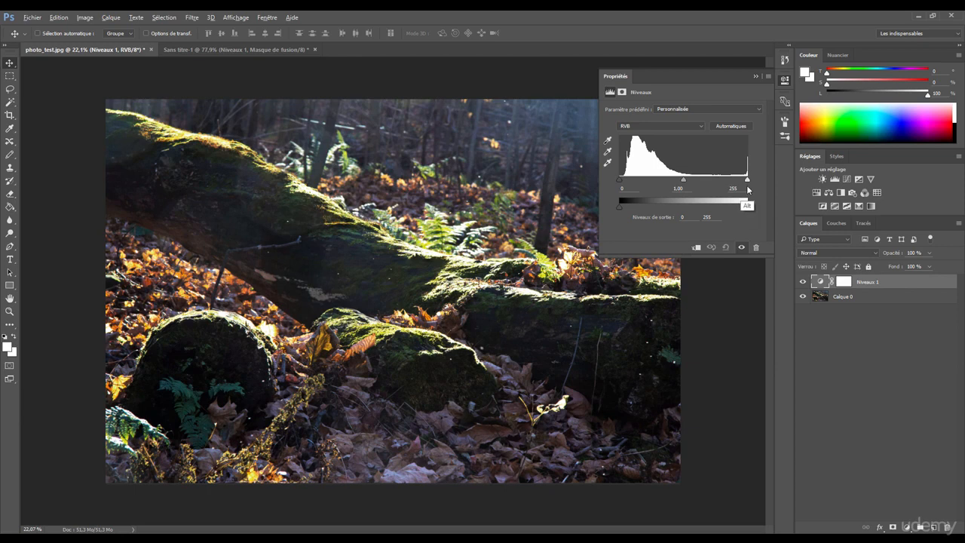
- Preview RGB clipping in threshold view by lowering the white input level to 3 and restoring it to 255, then check the black level
{"action": "key", "text": "alt"}
{"action": "left_click_drag", "start_coordinate": [747, 179], "coordinate": [620, 186]}
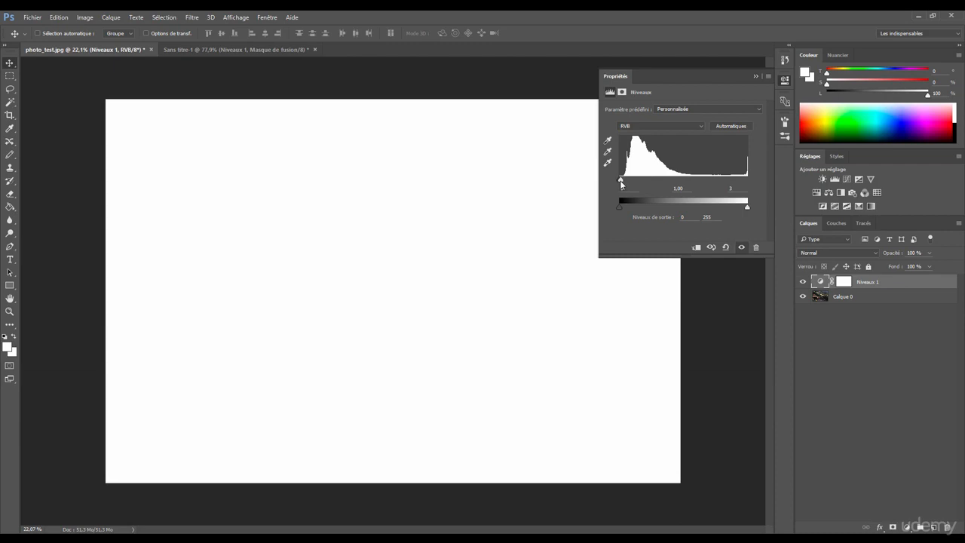
{"action": "left_click_drag", "start_coordinate": [620, 182], "coordinate": [747, 181]}
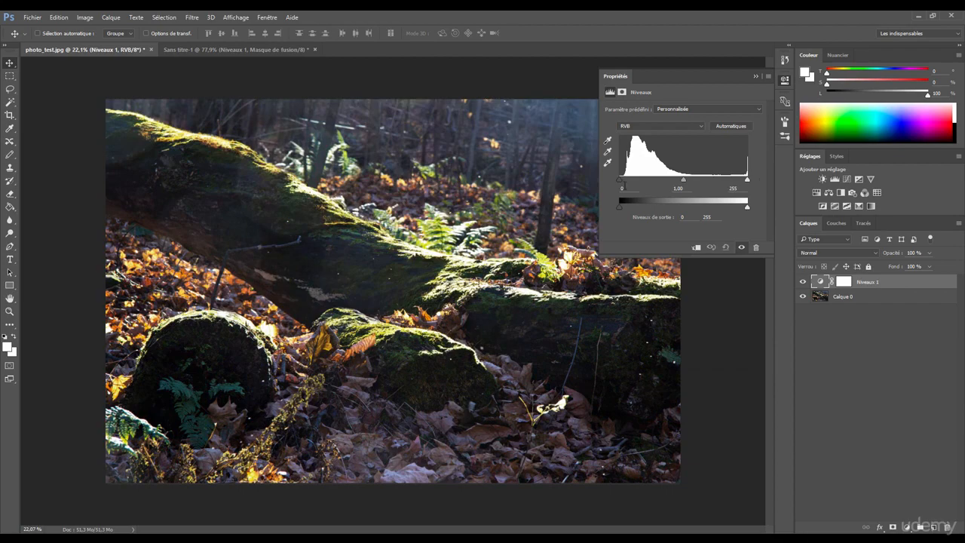
{"action": "mouse_move", "coordinate": [619, 179]}
{"action": "left_mouse_down"}
{"action": "mouse_move", "coordinate": [666, 184]}
{"action": "mouse_move", "coordinate": [603, 187]}
{"action": "left_mouse_up"}
- Switch the Niveaux 1 adjustment to the Rouge channel and preview clipping at its black and white input levels
{"action": "left_click", "coordinate": [631, 127]}
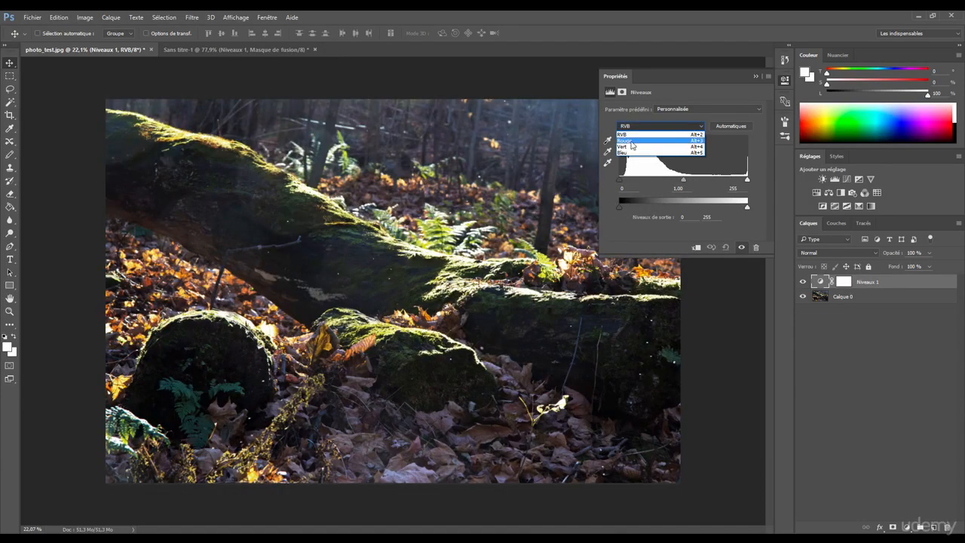
{"action": "left_click", "coordinate": [629, 141]}
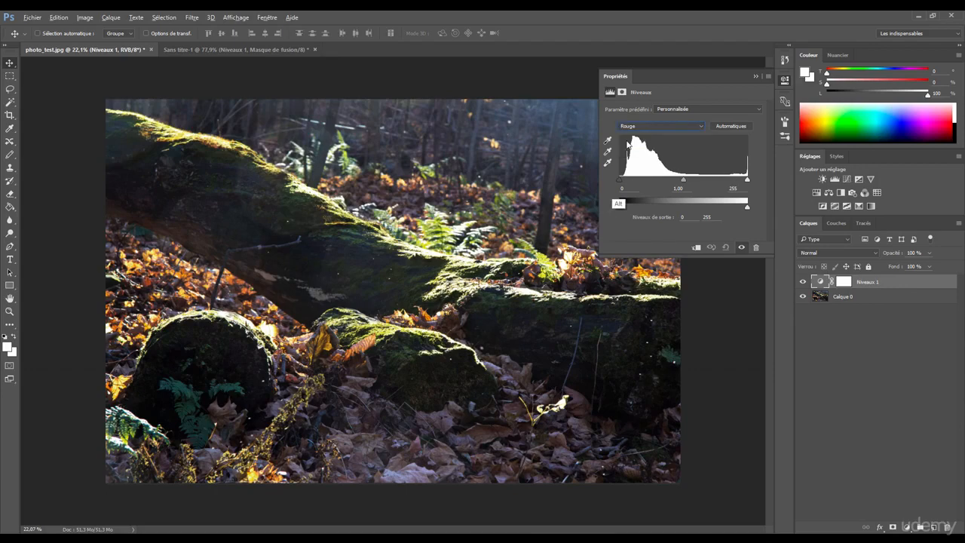
{"action": "left_click_drag", "start_coordinate": [620, 180], "coordinate": [599, 185]}
{"action": "mouse_move", "coordinate": [747, 179]}
{"action": "left_mouse_down"}
{"action": "mouse_move", "coordinate": [717, 184]}
{"action": "mouse_move", "coordinate": [757, 184]}
{"action": "left_mouse_up"}
- Delete the Niveaux 1 adjustment layer and convert the photo to Niveaux de gris, discarding its colour information
{"action": "left_click", "coordinate": [883, 283]}
{"action": "key", "text": "Delete"}
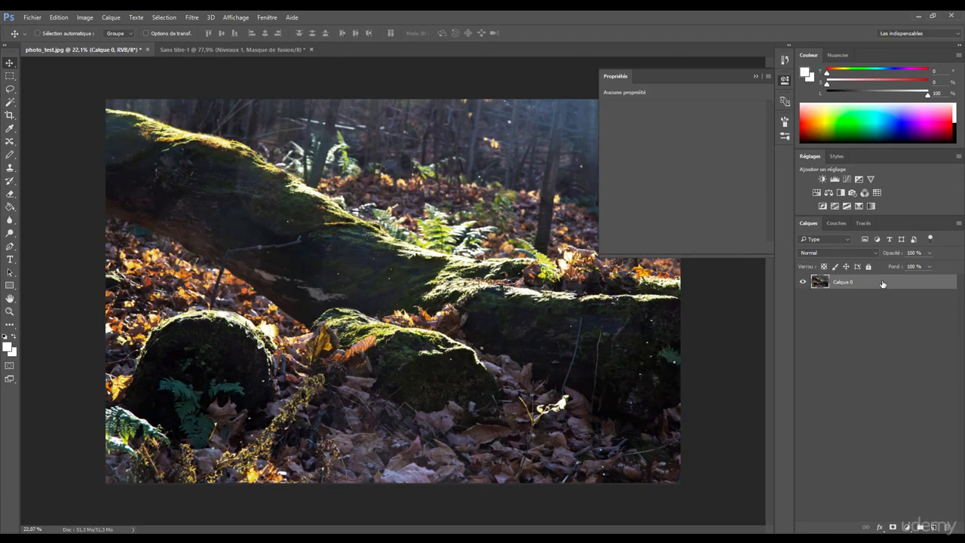
{"action": "left_click", "coordinate": [85, 18]}
{"action": "mouse_move", "coordinate": [94, 30]}
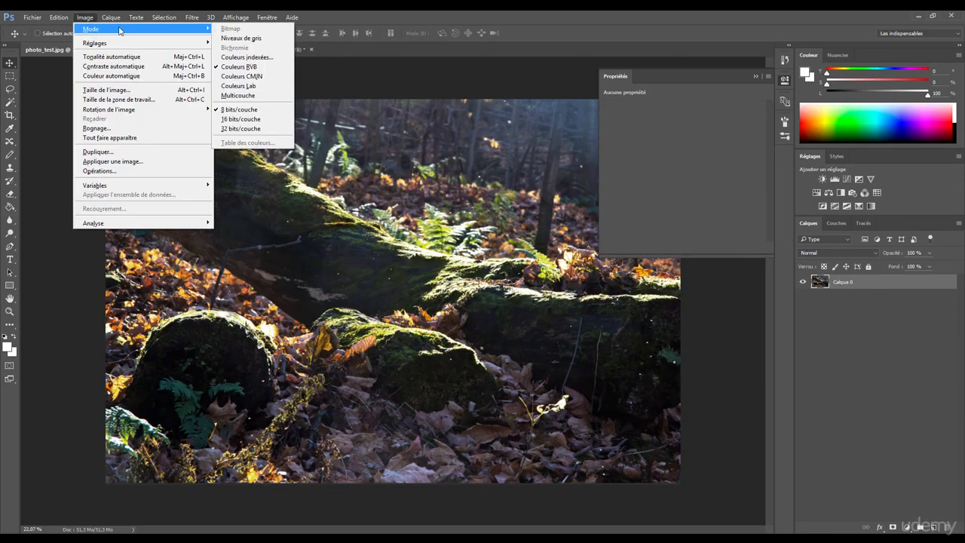
{"action": "left_click", "coordinate": [232, 41]}
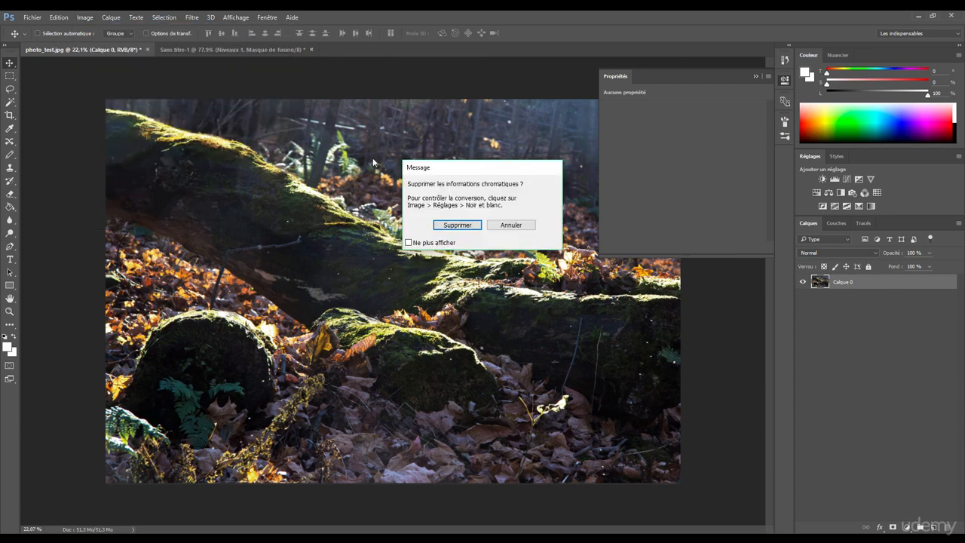
{"action": "left_click", "coordinate": [457, 224]}
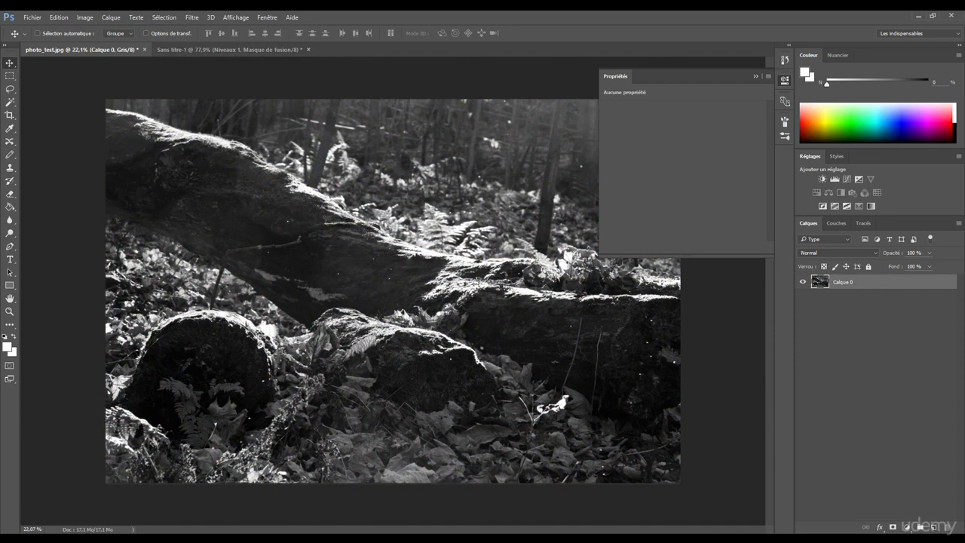
- Add a Niveaux adjustment layer above Calque 0 and choose its Gris channel
{"action": "left_click", "coordinate": [907, 528]}
{"action": "left_click", "coordinate": [867, 358]}
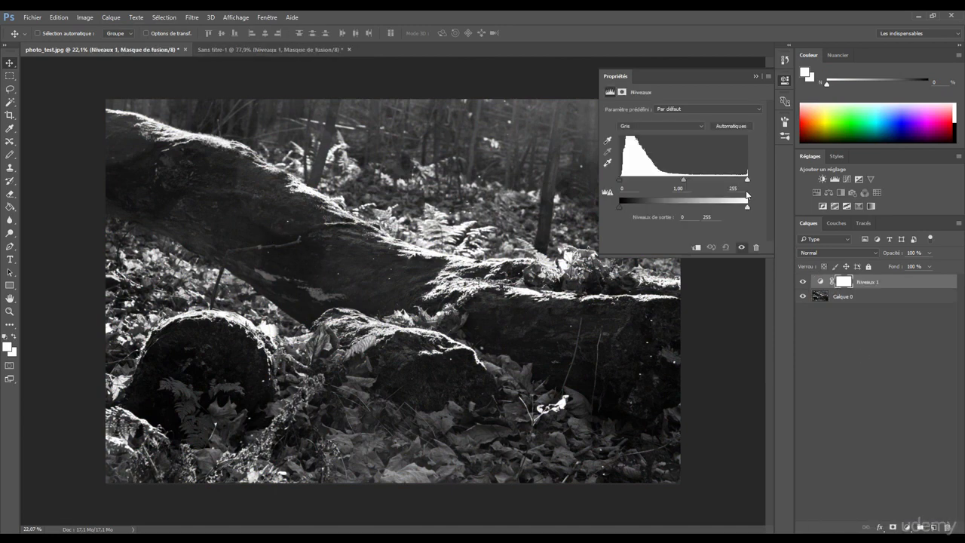
{"action": "left_click", "coordinate": [656, 128]}
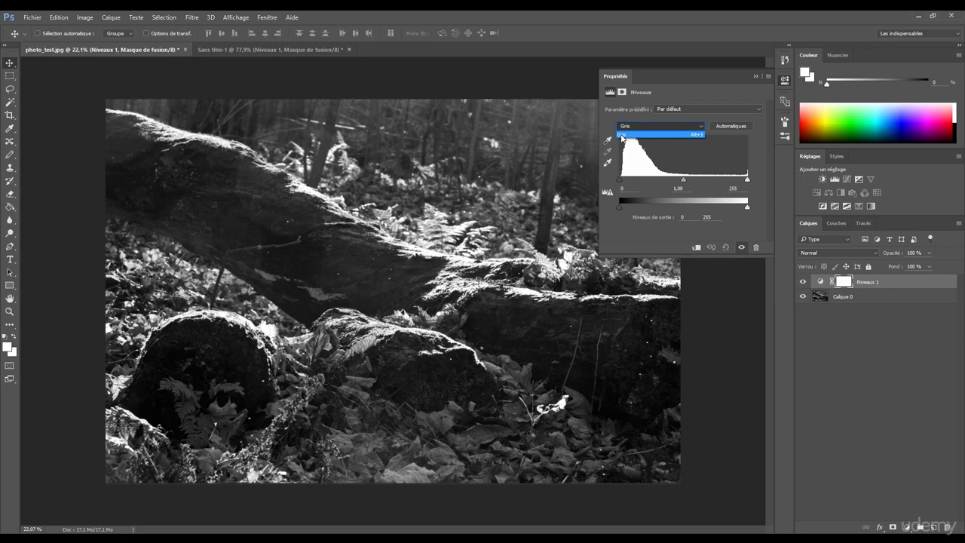
{"action": "left_click", "coordinate": [621, 136]}
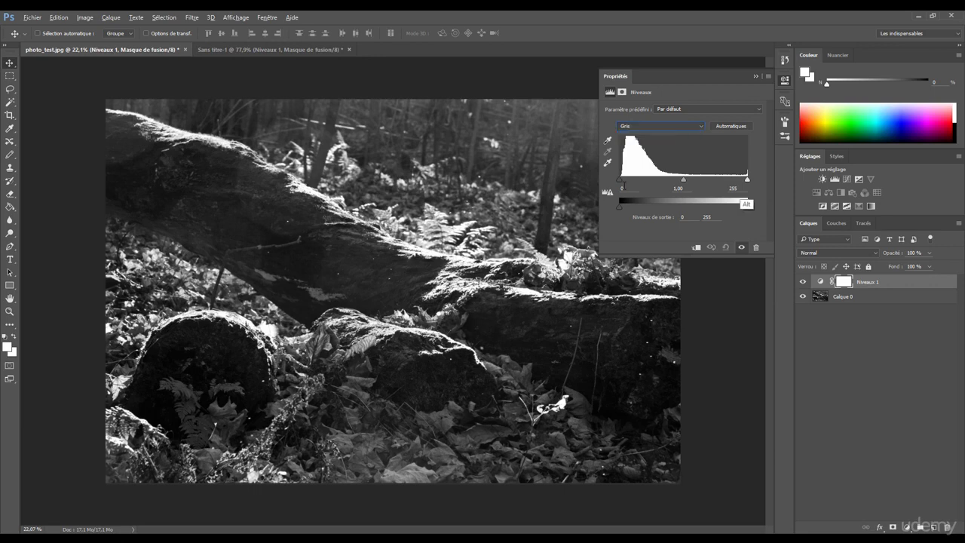
- Preview the clipped highlights and shadows of the grayscale photo in threshold view
{"action": "left_click_drag", "start_coordinate": [747, 181], "coordinate": [777, 185]}
{"action": "mouse_move", "coordinate": [620, 180]}
{"action": "left_mouse_down"}
{"action": "mouse_move", "coordinate": [645, 184]}
{"action": "mouse_move", "coordinate": [604, 184]}
{"action": "left_mouse_up"}
{"action": "mouse_move", "coordinate": [747, 179]}
{"action": "left_mouse_down"}
{"action": "mouse_move", "coordinate": [662, 183]}
{"action": "mouse_move", "coordinate": [756, 173]}
{"action": "mouse_move", "coordinate": [748, 183]}
{"action": "left_mouse_up"}
- Lower the Gris channel's white input level to 70 and then to 45 to test highlight clipping around the stump
{"action": "left_click_drag", "start_coordinate": [714, 186], "coordinate": [654, 189]}
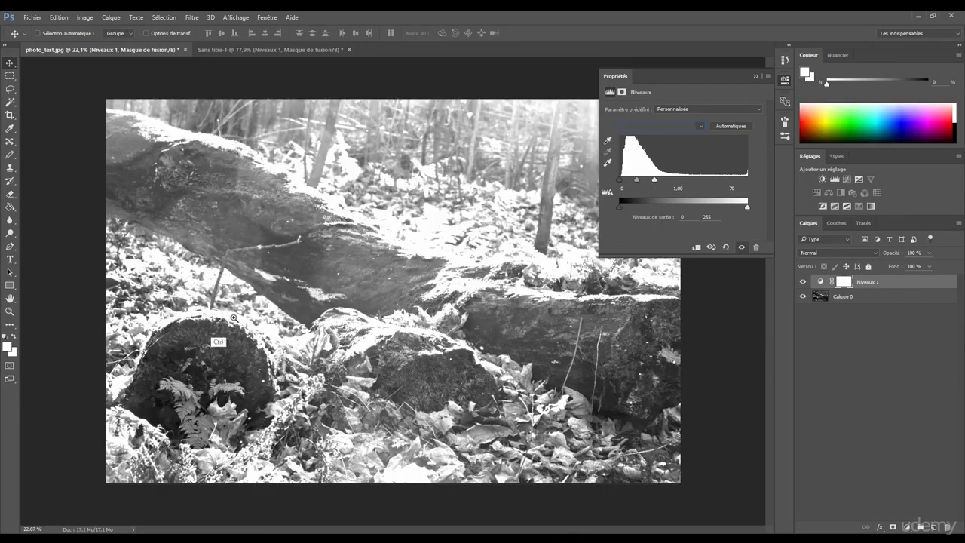
{"action": "scroll", "coordinate": [213, 318], "scroll_direction": "up", "scroll_amount": 10}
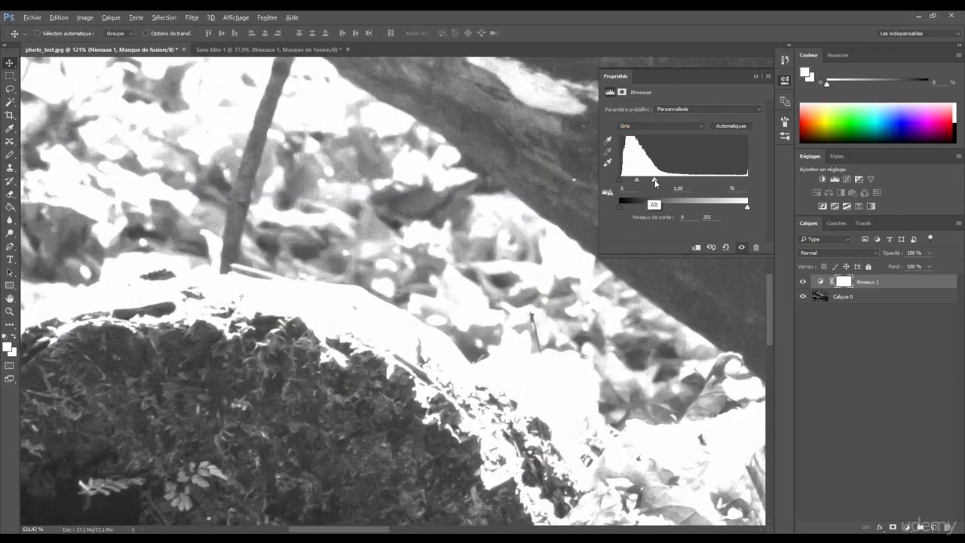
{"action": "left_click_drag", "start_coordinate": [655, 179], "coordinate": [642, 184]}
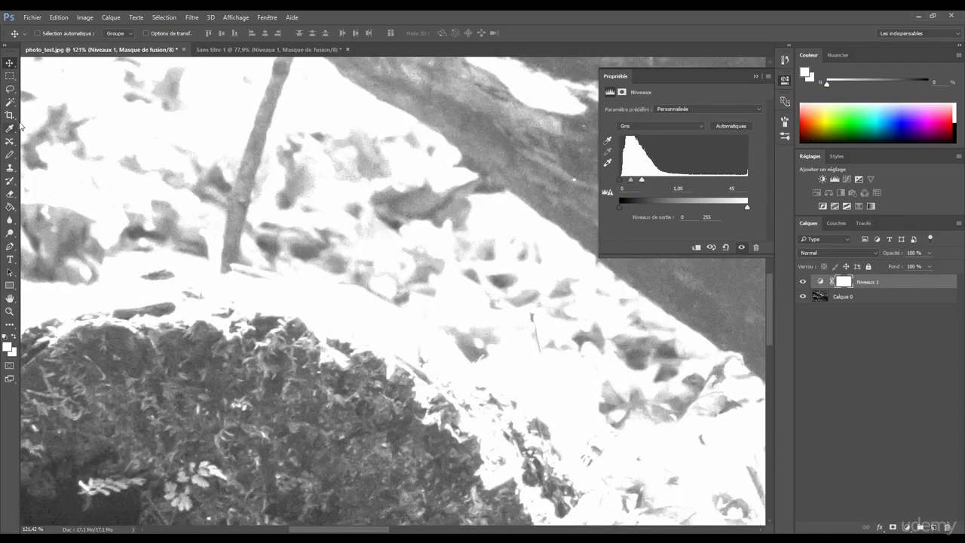
- Sample the blown-out area along the stump's upper edge with the Eyedropper, then return to the full photo
{"action": "key", "text": "i"}
{"action": "left_click_drag", "start_coordinate": [316, 325], "coordinate": [379, 325]}
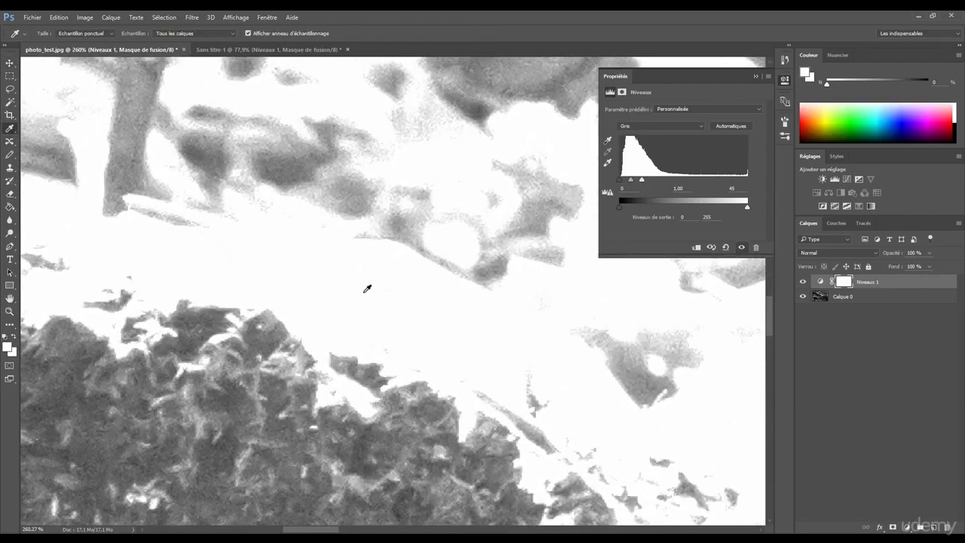
{"action": "left_click_drag", "start_coordinate": [366, 289], "coordinate": [403, 273]}
{"action": "mouse_move", "coordinate": [413, 305]}
{"action": "left_mouse_down"}
{"action": "mouse_move", "coordinate": [402, 282]}
{"action": "mouse_move", "coordinate": [401, 309]}
{"action": "mouse_move", "coordinate": [395, 296]}
{"action": "mouse_move", "coordinate": [416, 285]}
{"action": "mouse_move", "coordinate": [415, 317]}
{"action": "mouse_move", "coordinate": [425, 306]}
{"action": "left_mouse_up"}
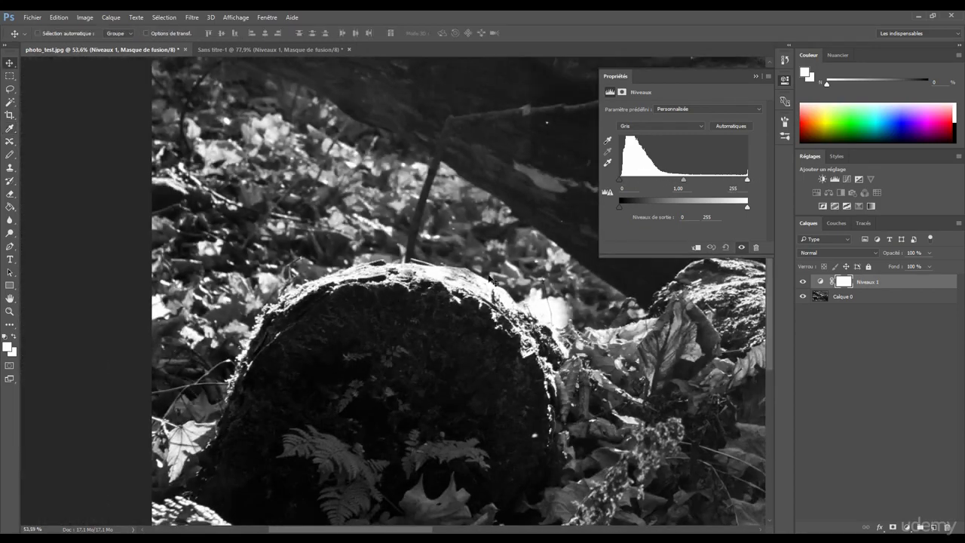
{"action": "scroll", "coordinate": [489, 276], "scroll_direction": "down", "scroll_amount": 5}
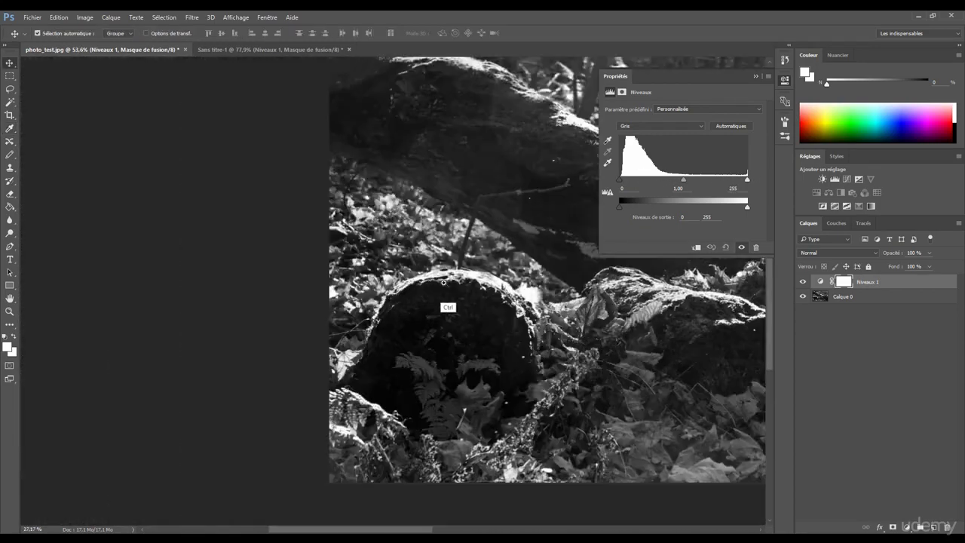
{"action": "scroll", "coordinate": [517, 300], "scroll_direction": "up", "scroll_amount": 3}
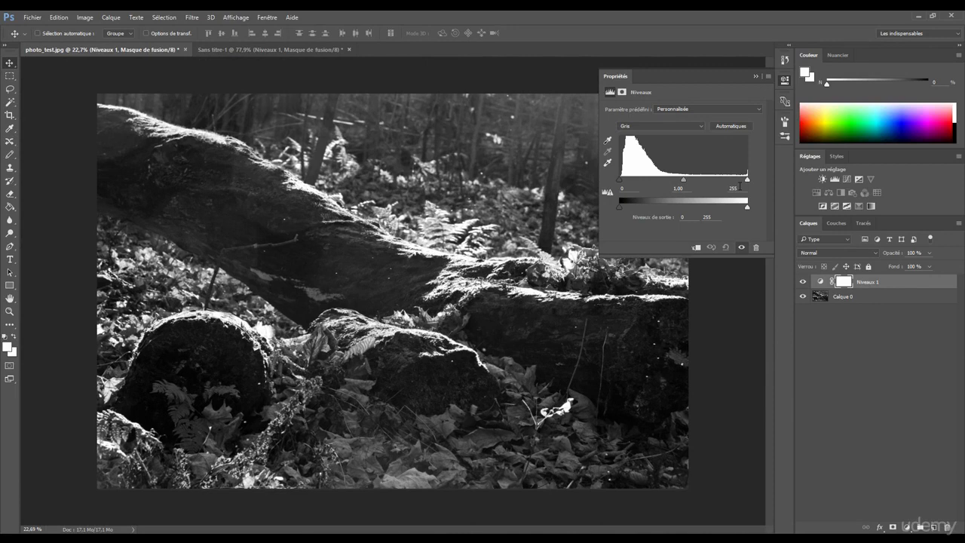
- Test the white input level at 154, then restore it to 255
{"action": "left_click_drag", "start_coordinate": [748, 181], "coordinate": [701, 182]}
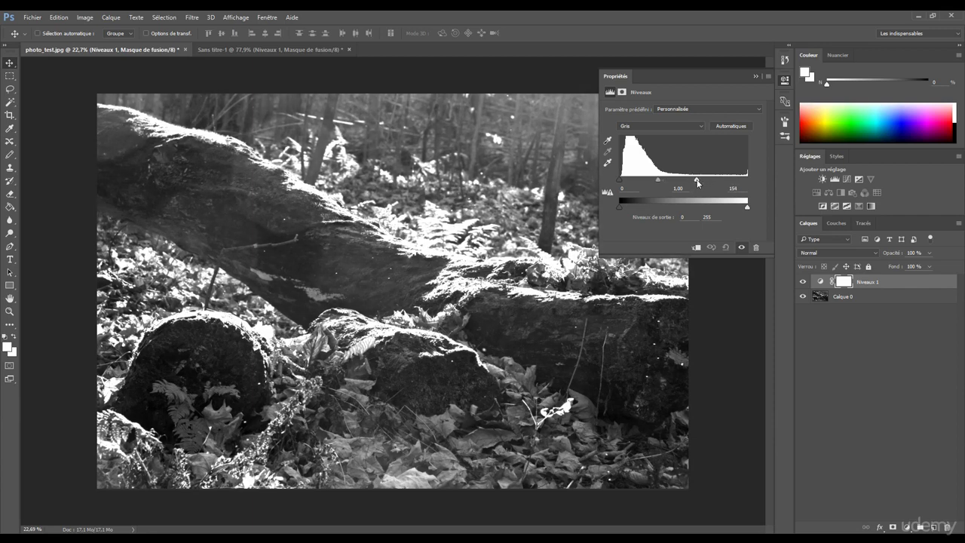
{"action": "key", "text": "alt"}
{"action": "left_click_drag", "start_coordinate": [696, 180], "coordinate": [762, 183]}
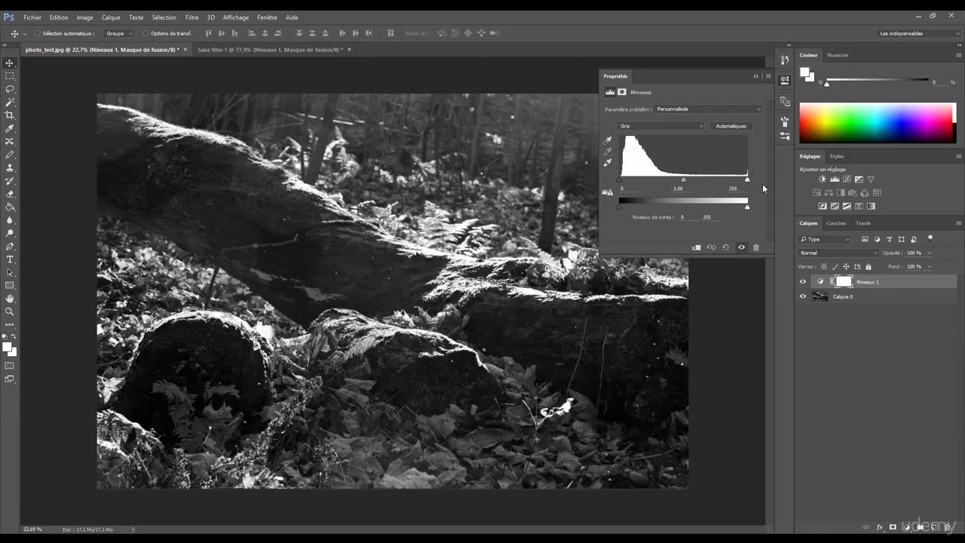
- Check the clipped white areas in threshold view with the white input level kept at 255
{"action": "key", "text": "alt"}
{"action": "key", "text": "alt"}
{"action": "left_click_drag", "start_coordinate": [747, 180], "coordinate": [767, 180]}
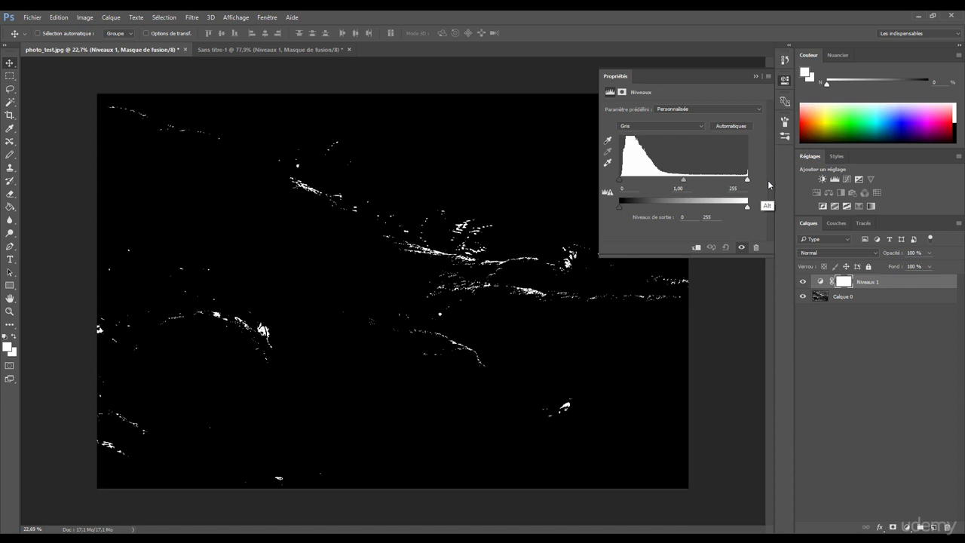
{"action": "left_click_drag", "start_coordinate": [768, 181], "coordinate": [771, 181]}
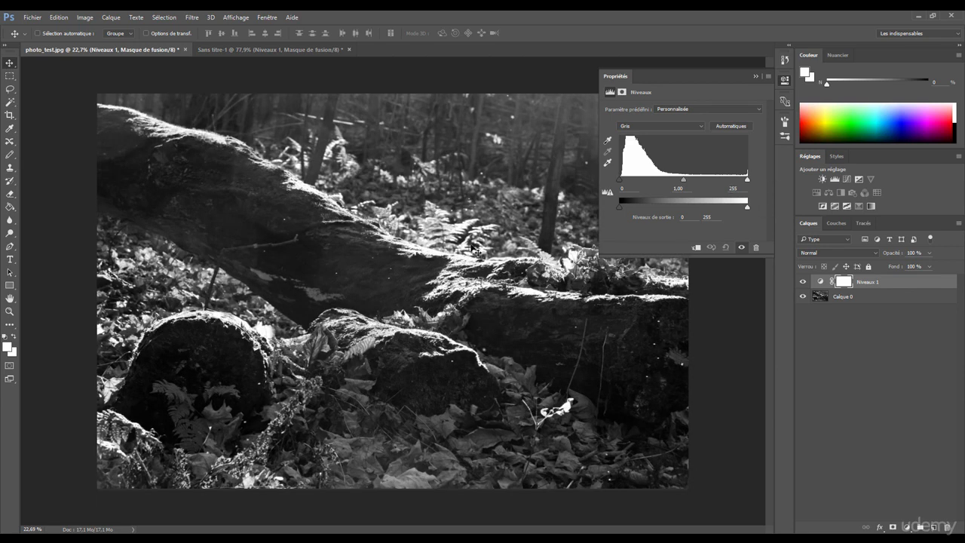